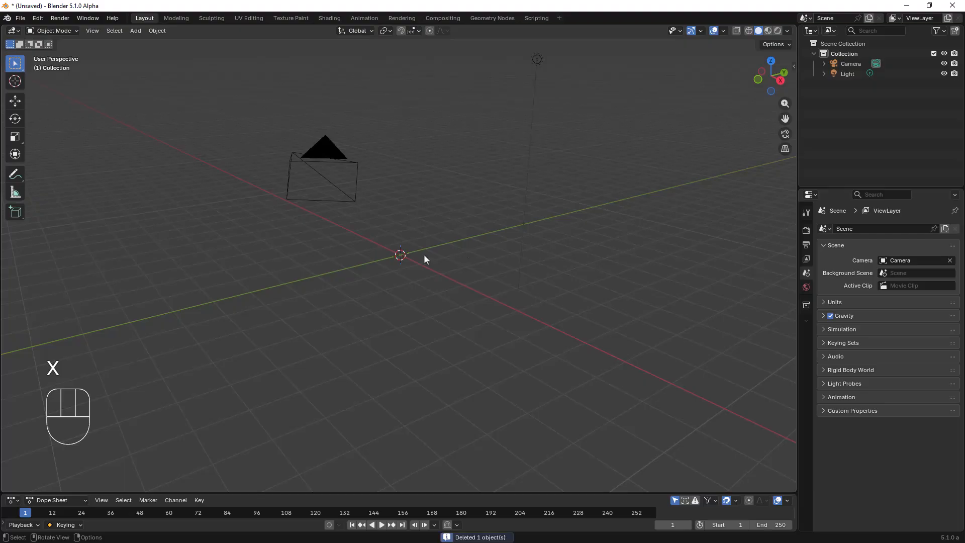
- Add a NURBS surface patch at the world origin of the empty scene
mouse_move(363, 278)
middle_mouse_down()
mouse_move(375, 279)
mouse_move(360, 276)
middle_mouse_up()
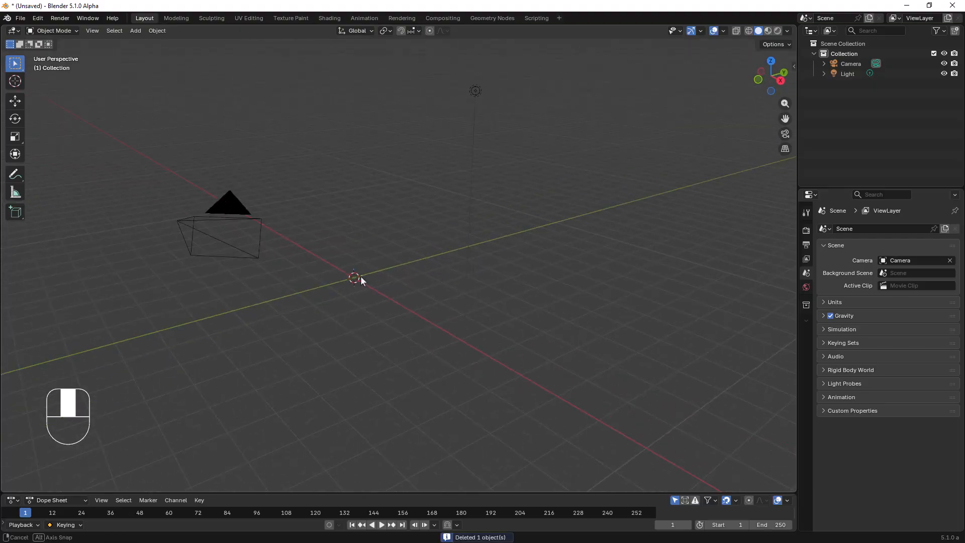
key("shift+a")
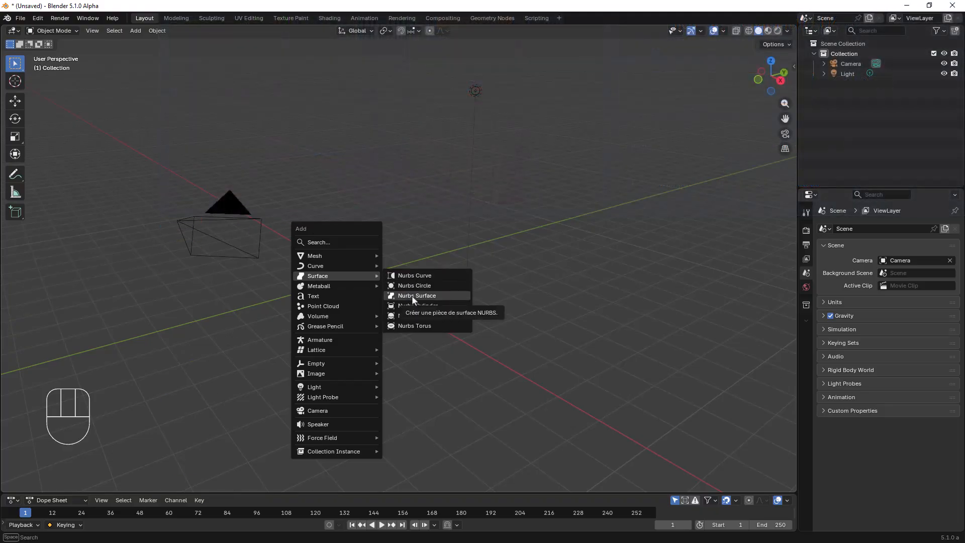
left_click(412, 296)
middle_click_drag(384, 289, 364, 295)
scroll(384, 276, "up", 7)
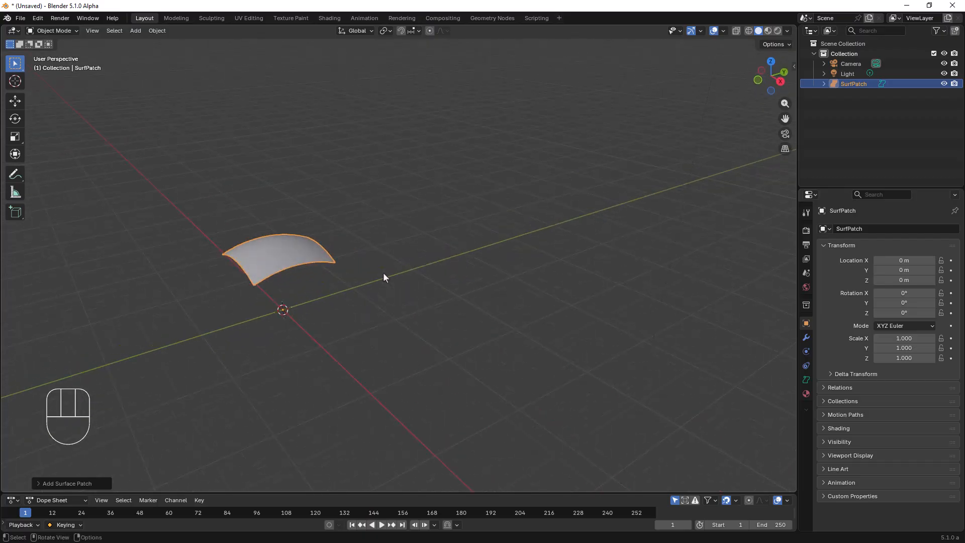
middle_click_drag(320, 272, 364, 295)
- Extrude the patch's edge row of four control points outward along the positive Y direction
key("Tab")
scroll(410, 295, "down", 3)
middle_click_drag(400, 333, 422, 327)
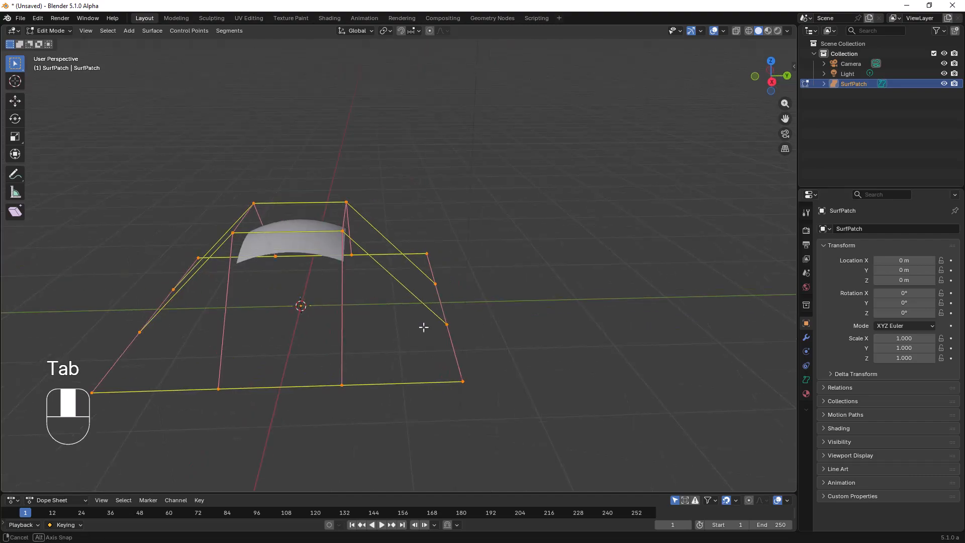
scroll(417, 247, "up", 1)
left_click_drag(412, 230, 532, 451)
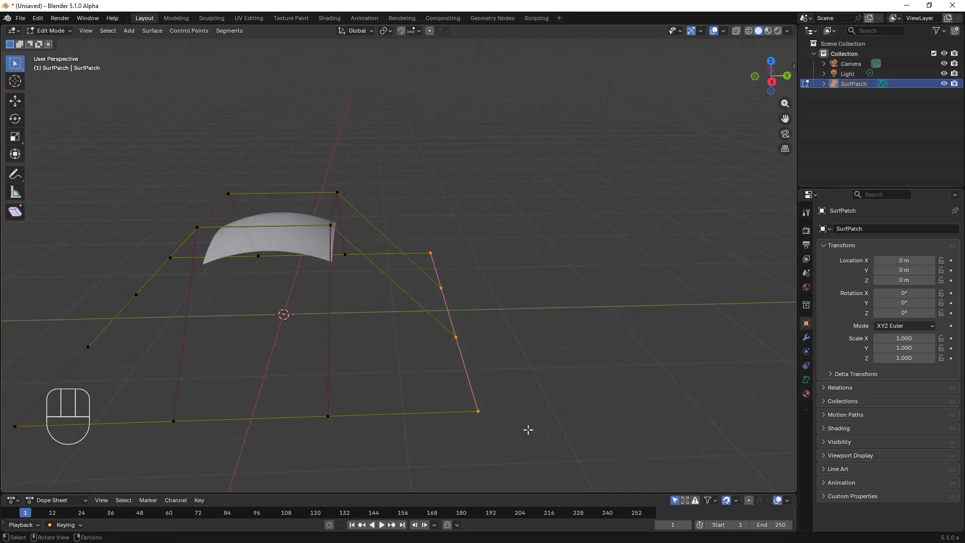
scroll(525, 403, "down", 3)
middle_click_drag(524, 377, 460, 375, "shift")
key("e")
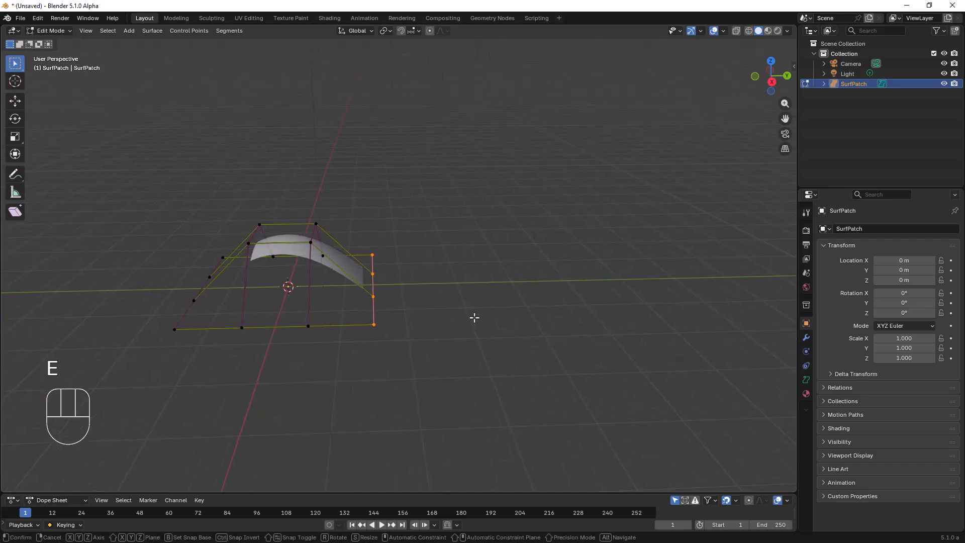
key("e")
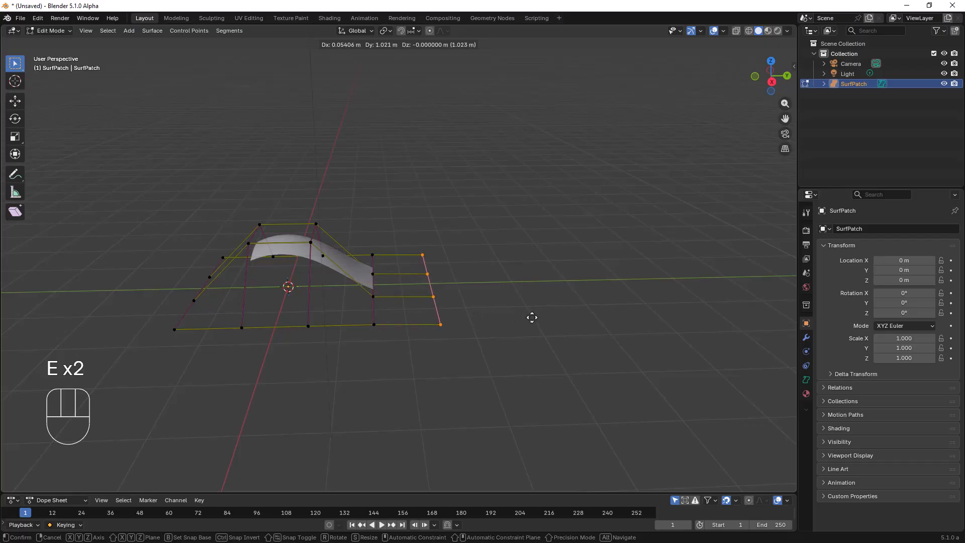
key("e")
left_click(550, 316)
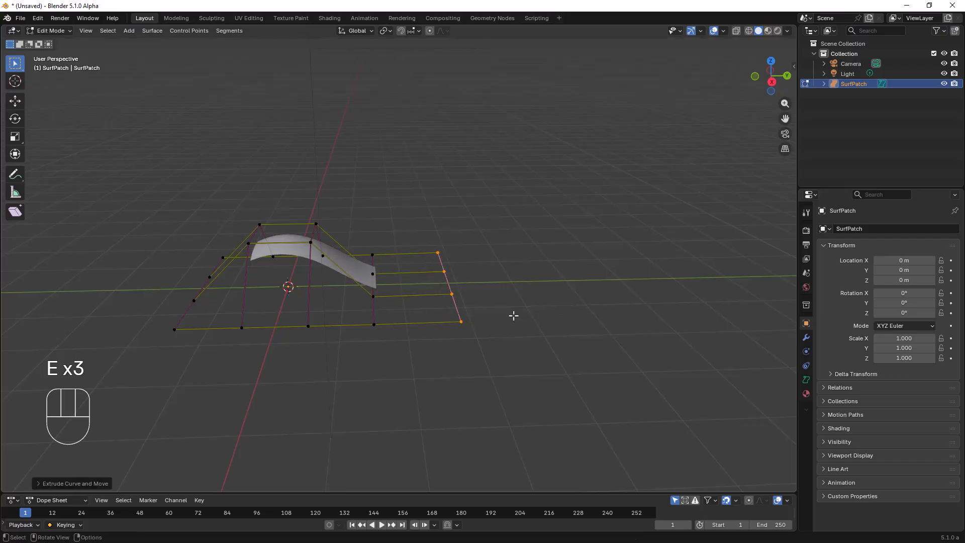
- Continue extruding the end row of control points in several segments, curving upward into a wavy strip, and finish editing
key("e")
key("e")
left_click(554, 312)
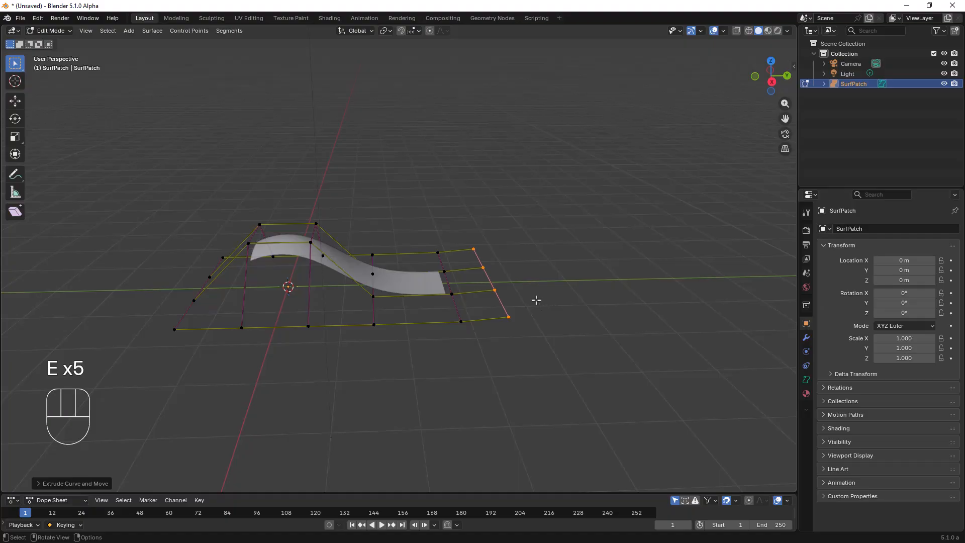
key("e")
key("e")
key("e")
left_click(571, 248)
key("e")
left_click(588, 229)
middle_click_drag(550, 264, 572, 298)
middle_click_drag(466, 331, 407, 317, "shift")
scroll(493, 294, "up", 2)
key("Tab")
scroll(417, 308, "down", 2)
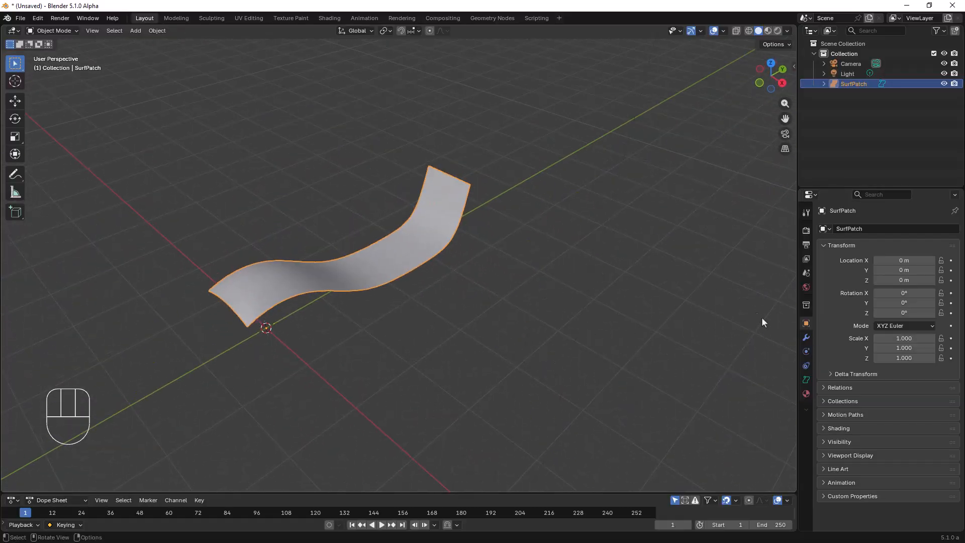
- Set the surface's preview resolution to 2 in both the U and V directions
left_click(806, 384)
left_click_drag(876, 261, 876, 260)
left_click(876, 261)
left_click(877, 271)
left_click(877, 271)
- Convert the wavy surface strip to a mesh
middle_click_drag(543, 276, 513, 274)
mouse_move(466, 239)
middle_mouse_down("shift")
mouse_move(493, 252)
mouse_move(473, 250)
middle_mouse_up("shift")
scroll(492, 252, "up", 4)
right_click(470, 244)
mouse_move(469, 244)
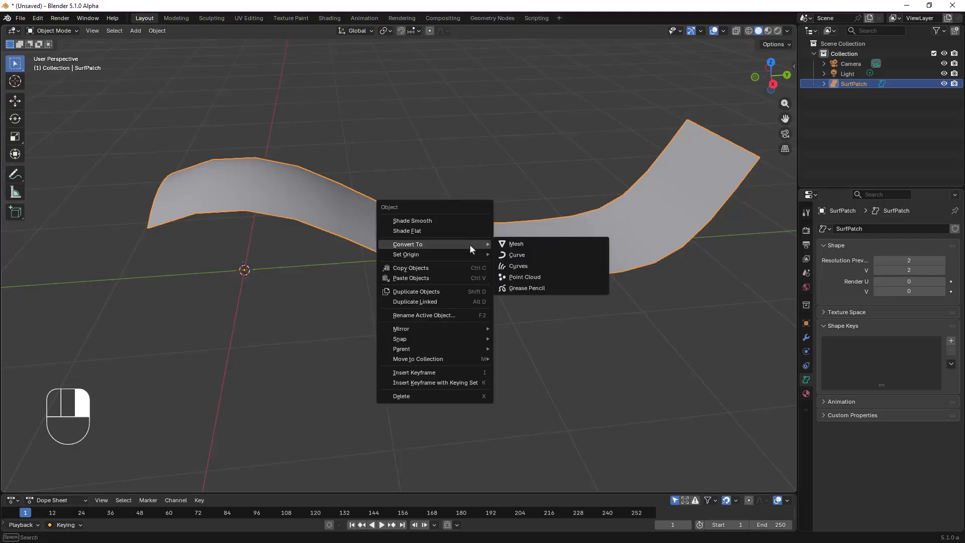
left_click(523, 243)
- Select one crosswise vertex row near the strip's middle in edit mode and enable proportional editing with Sphere falloff
key("Tab")
middle_click_drag(499, 255, 440, 246)
left_click_drag(460, 216, 503, 306)
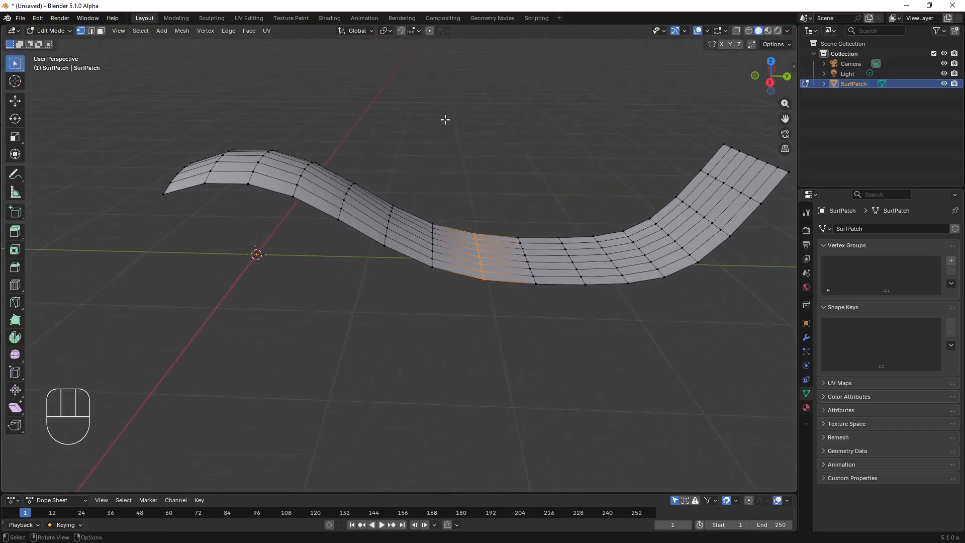
left_click(430, 31)
left_click(445, 31)
left_click(430, 86)
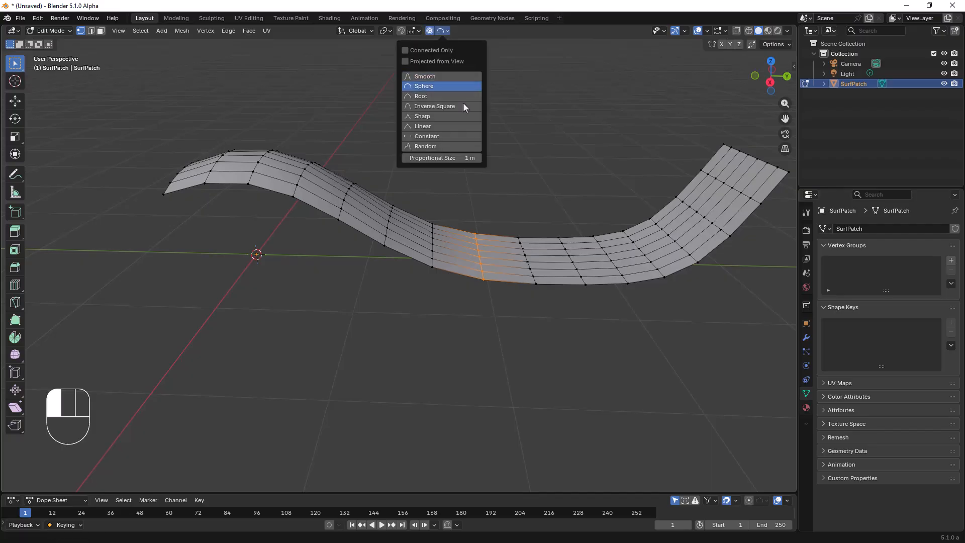
- Raise the selected vertex row along Z into a bump with a proportional size of about 0.75 m
key("g")
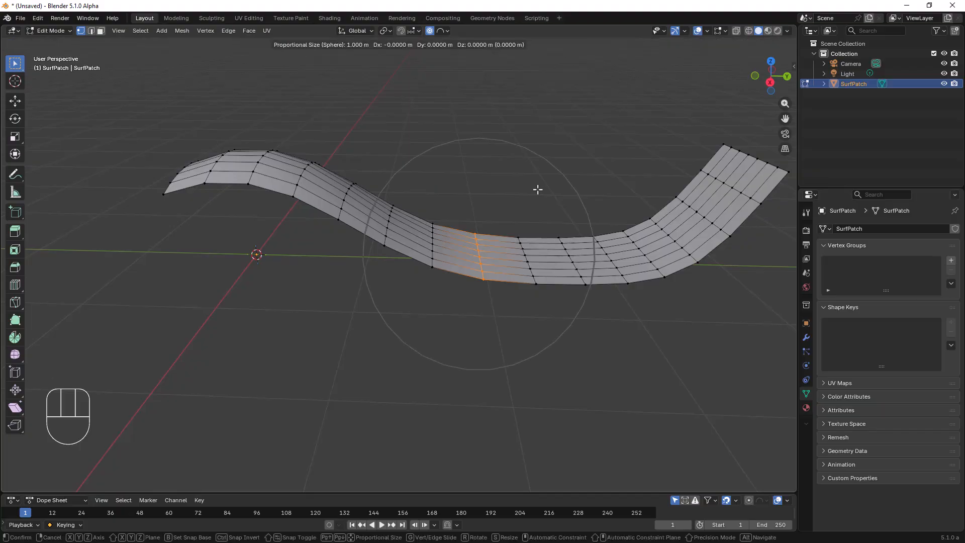
key("z")
scroll(542, 151, "up", 3)
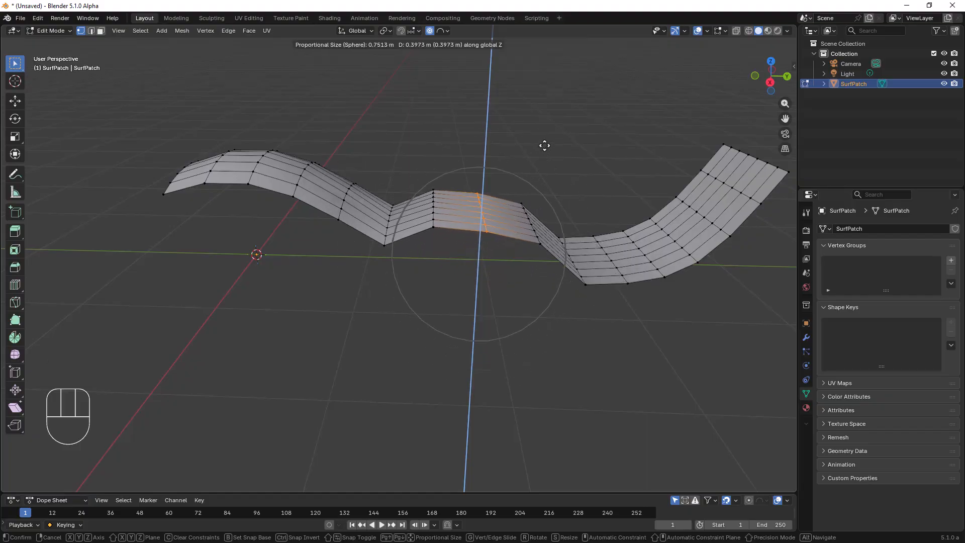
left_click(546, 137)
- Try adding a separate loop cut close to each side of the bump's centre row, and undo both cuts
middle_click_drag(519, 173, 462, 201)
scroll(446, 190, "up", 3)
scroll(461, 207, "down", 3)
middle_click_drag(461, 203, 400, 294)
scroll(444, 214, "up", 4)
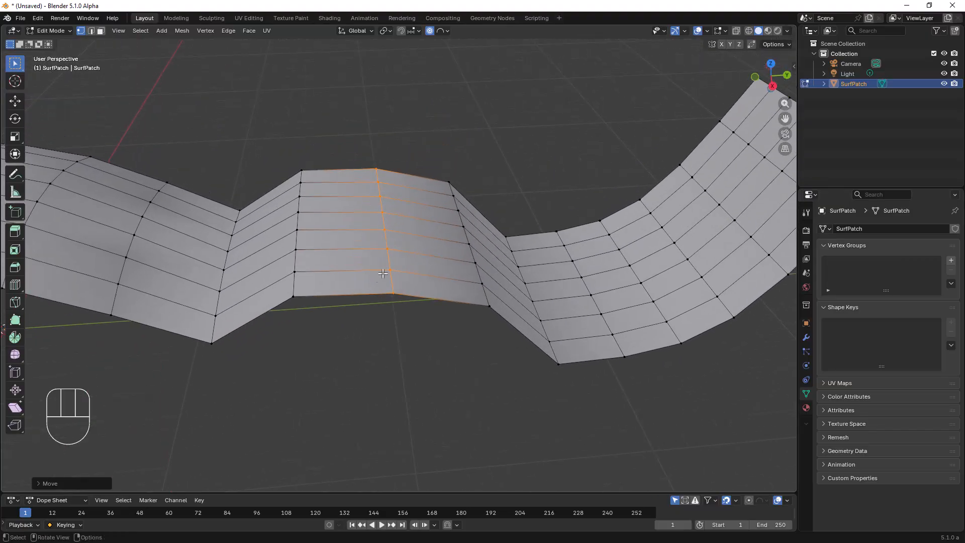
key("ctrl+r")
left_click(405, 288)
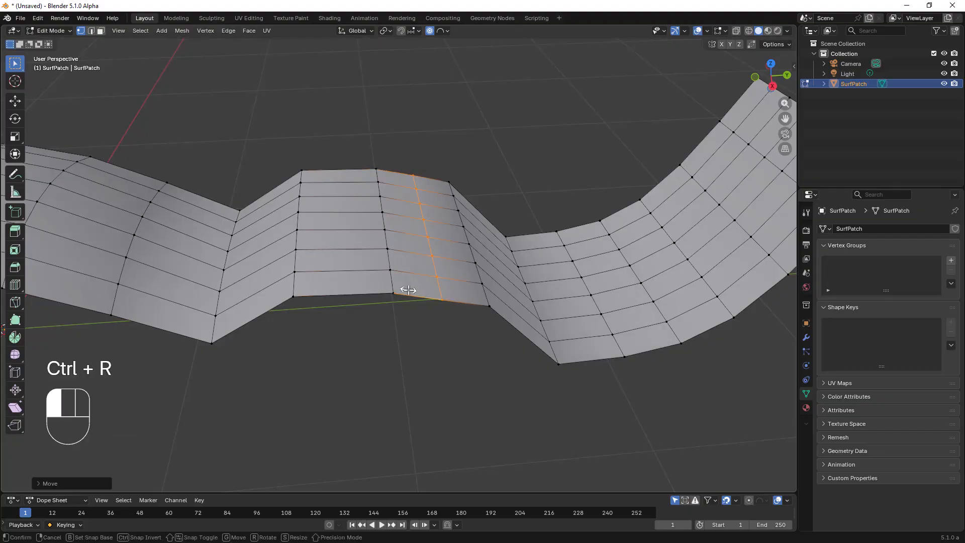
left_click(371, 287)
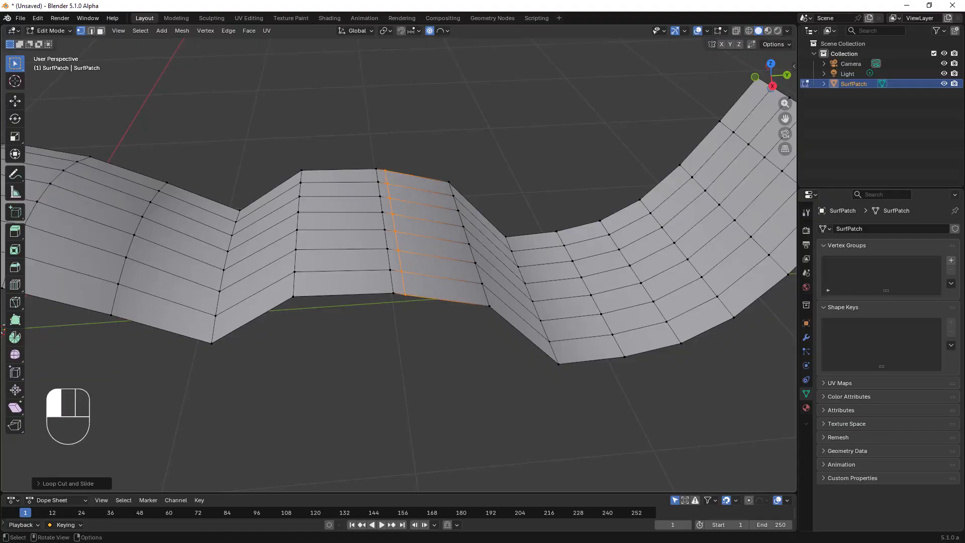
key("ctrl+r")
left_click(363, 271)
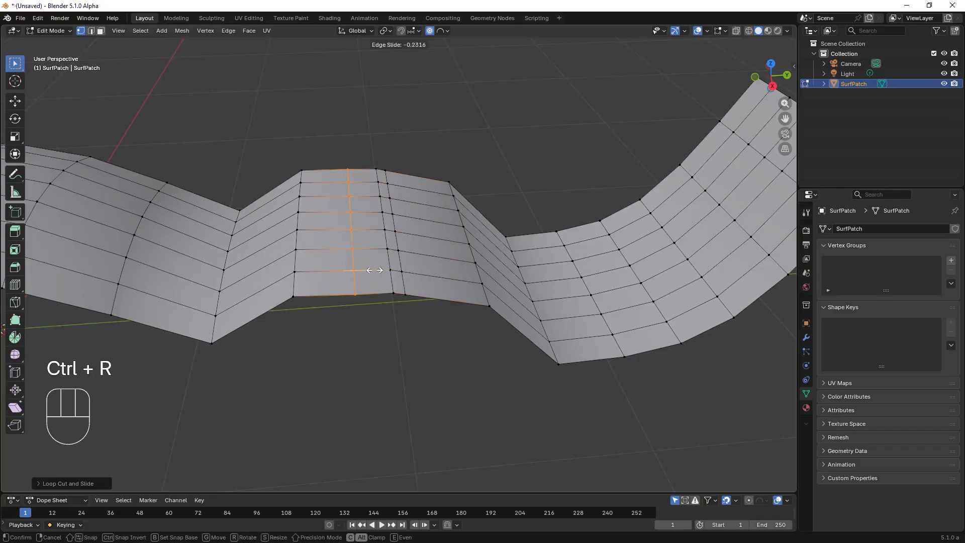
left_click(402, 274)
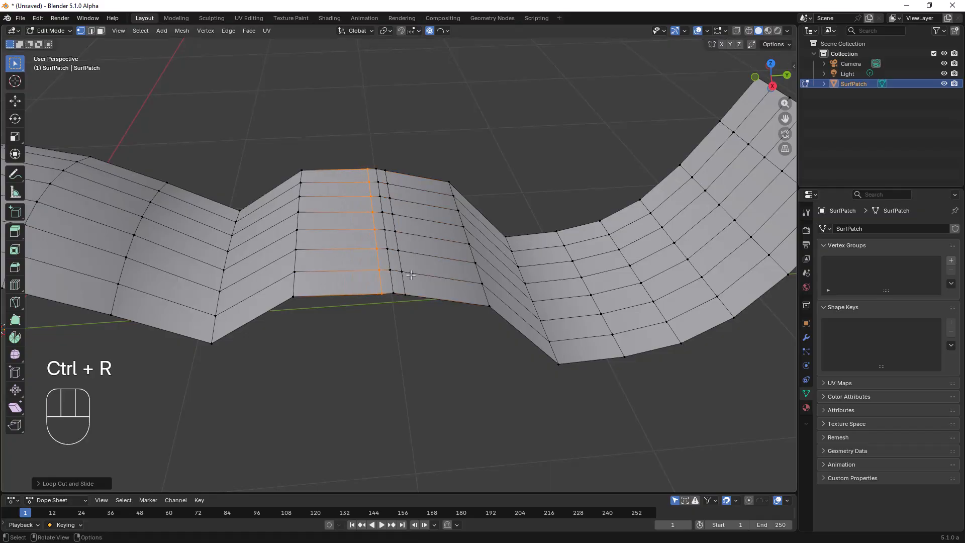
middle_click_drag(410, 274, 408, 273)
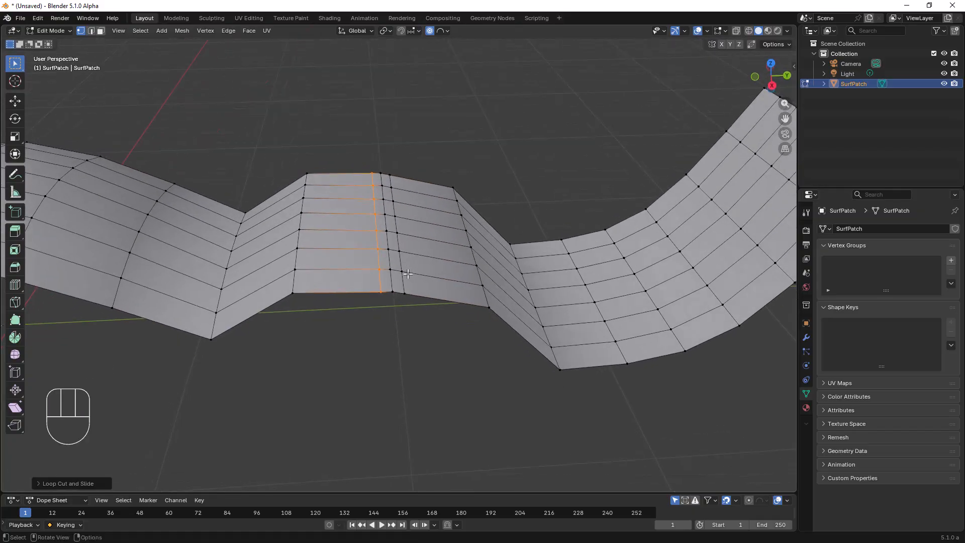
key("ctrl+z")
key("ctrl+z")
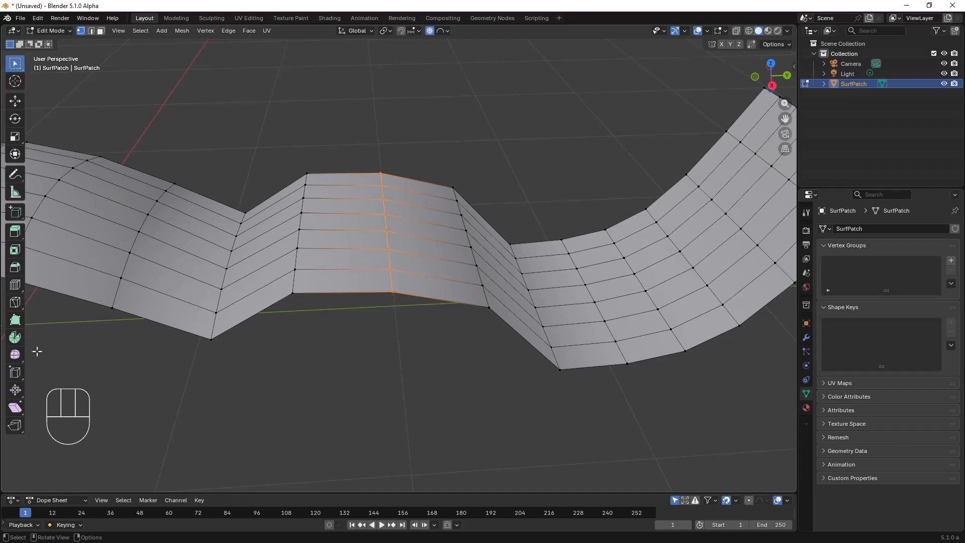
- Add offset edge loops on both sides of the bump's centre row with a factor of about 0.15
left_click(15, 286)
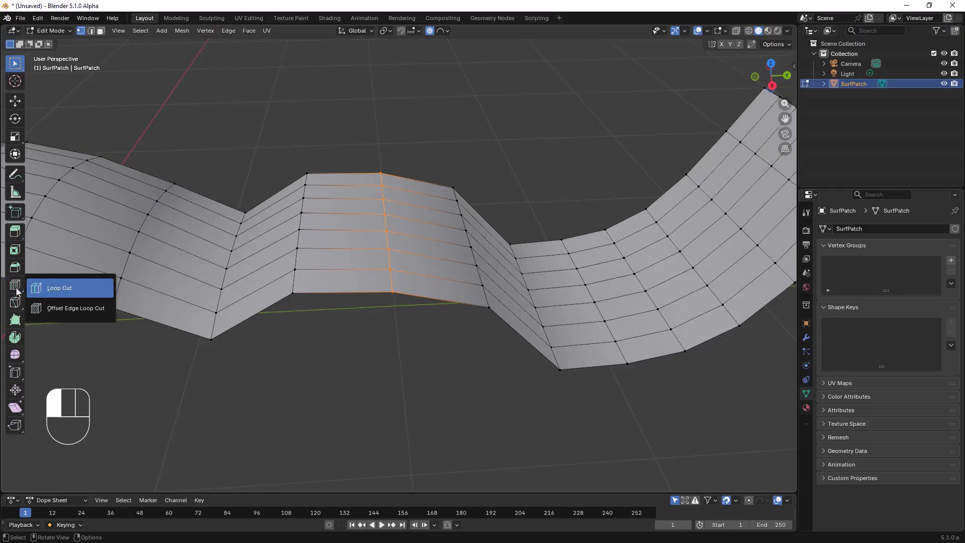
left_click(70, 308)
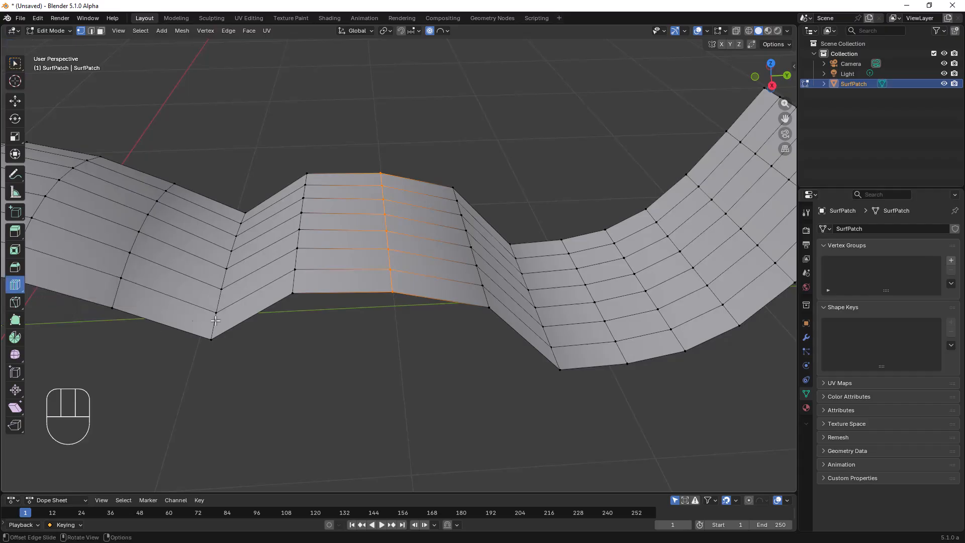
left_click(401, 260)
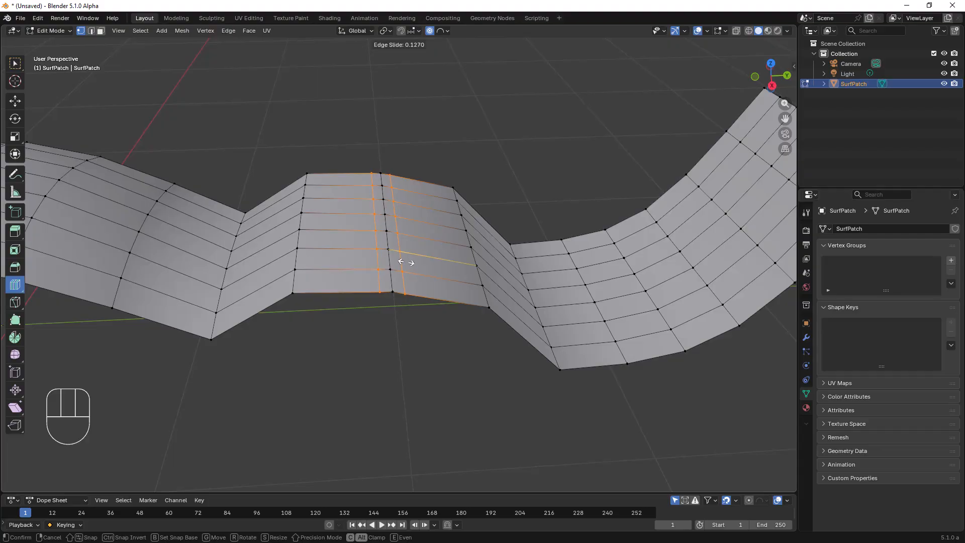
left_click(406, 261)
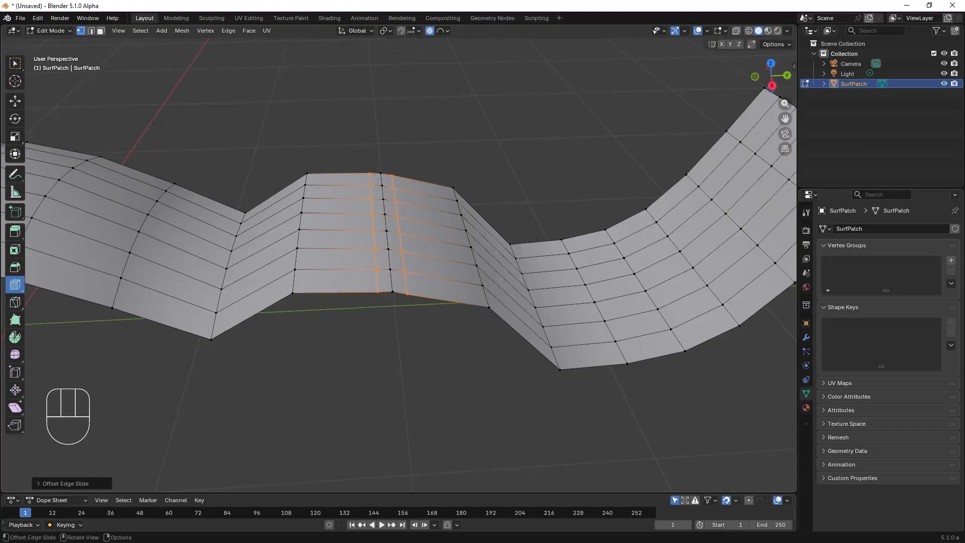
- Try the Flipped and Even options on the offset edge loops, and leave both options off
left_click(78, 484)
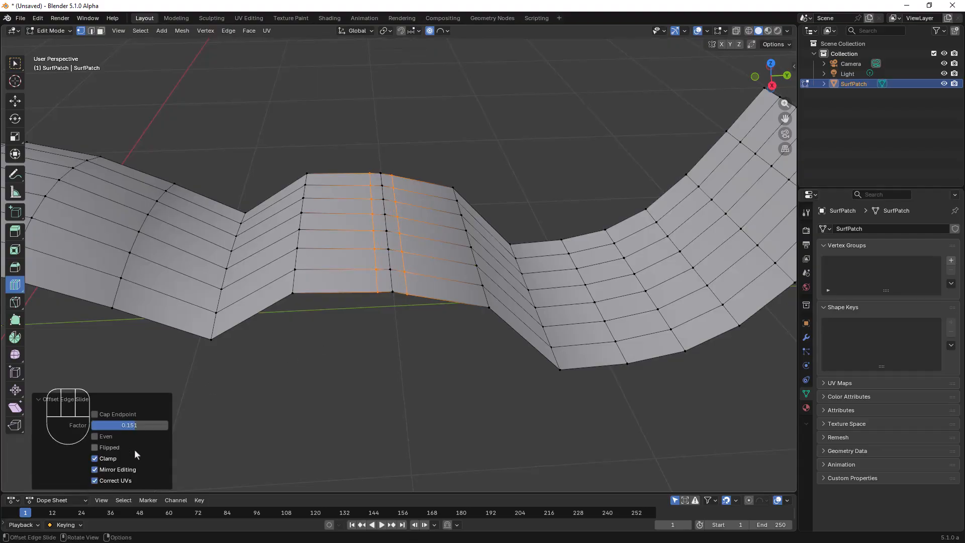
left_click(95, 447)
left_click(94, 445)
left_click(94, 437)
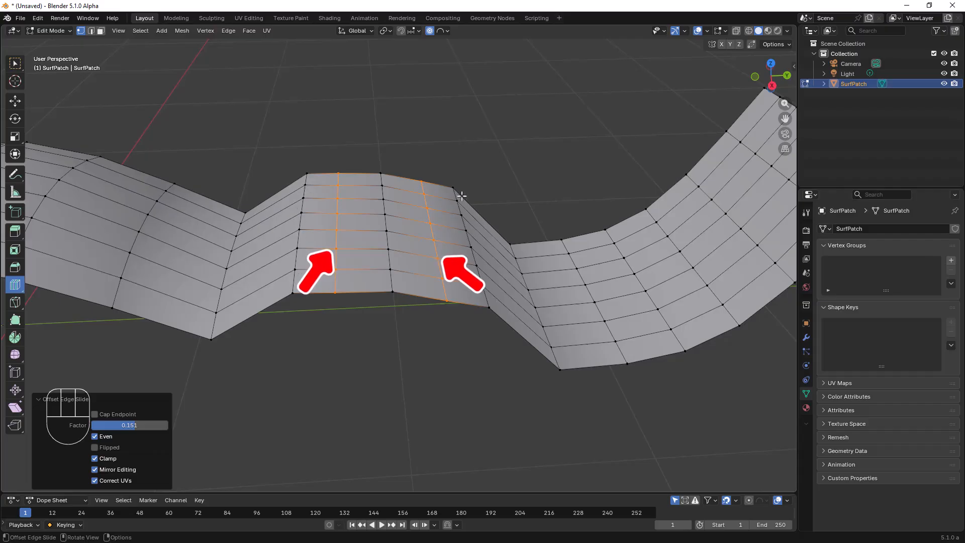
left_click(95, 437)
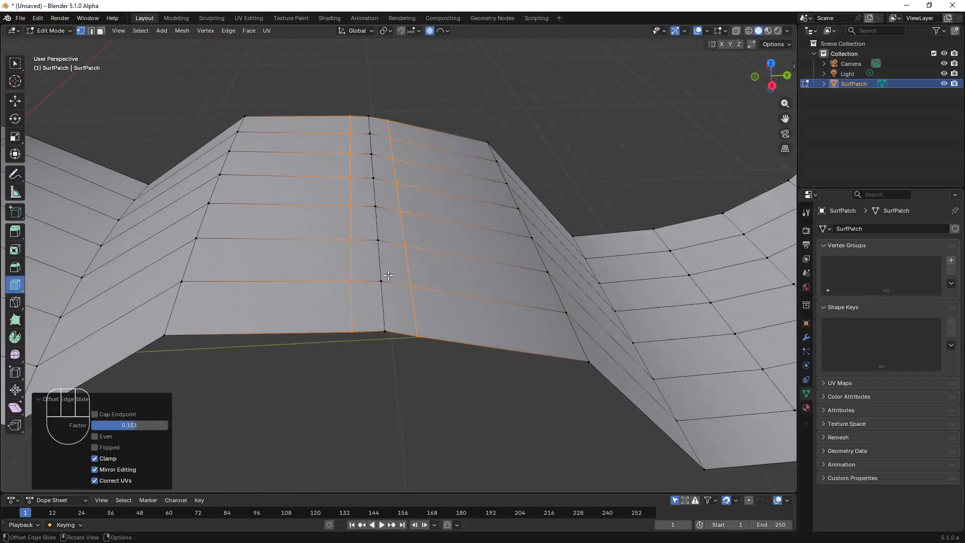
- Select the bump's centre edge row and raise it along Z with a proportional size of about 0.12 m
middle_click_drag(187, 401, 215, 401)
middle_click_drag(318, 351, 338, 369, "shift")
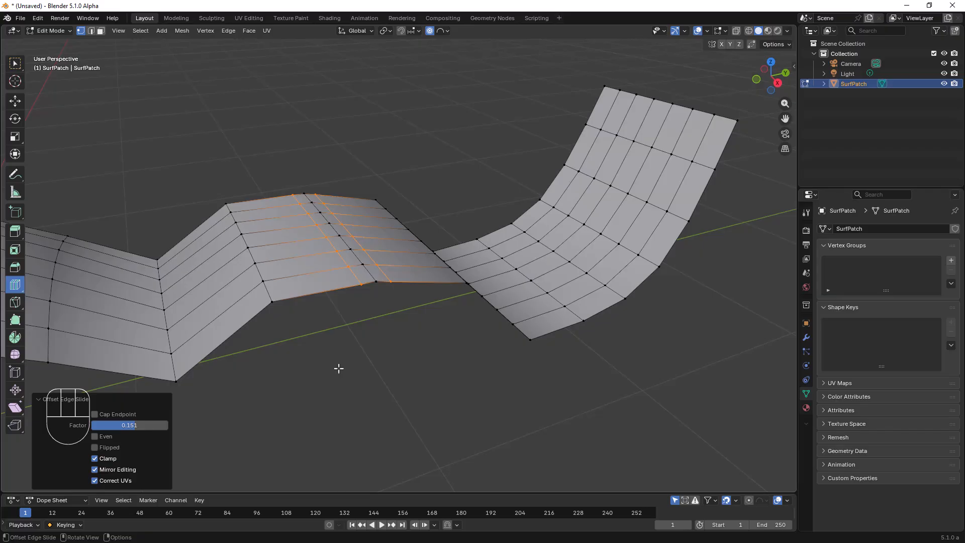
mouse_move(388, 346)
middle_mouse_down()
mouse_move(375, 341)
mouse_move(395, 351)
middle_mouse_up()
scroll(380, 356, "down", 3)
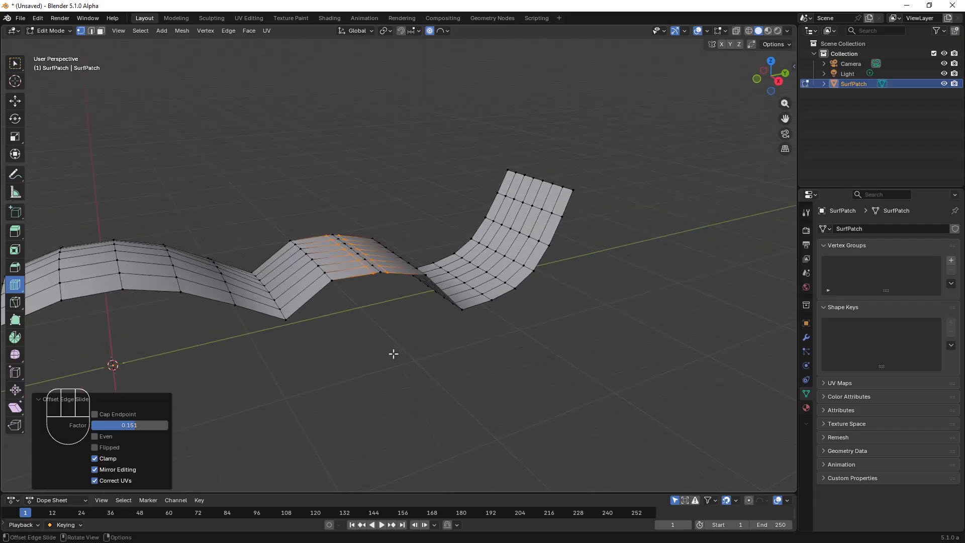
scroll(383, 280, "up", 2)
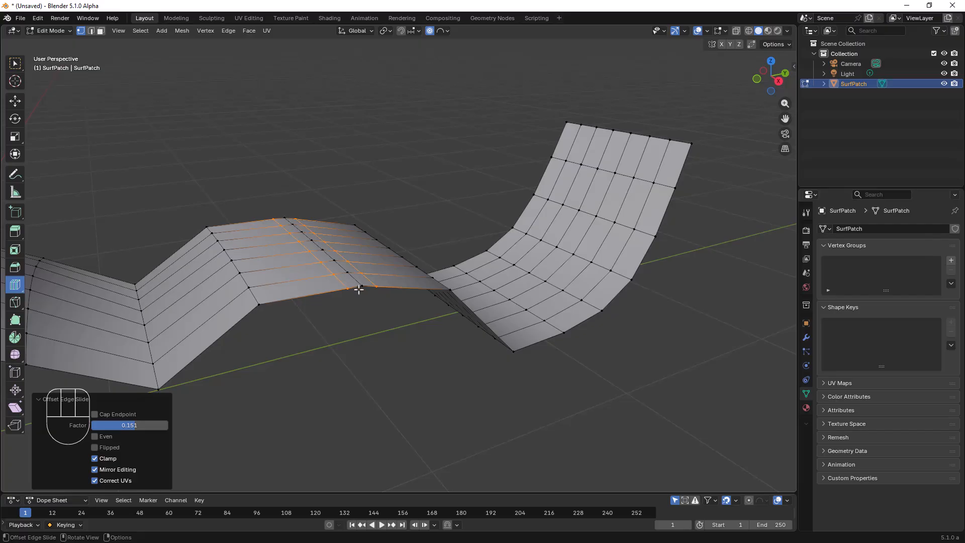
scroll(359, 290, "up", 2)
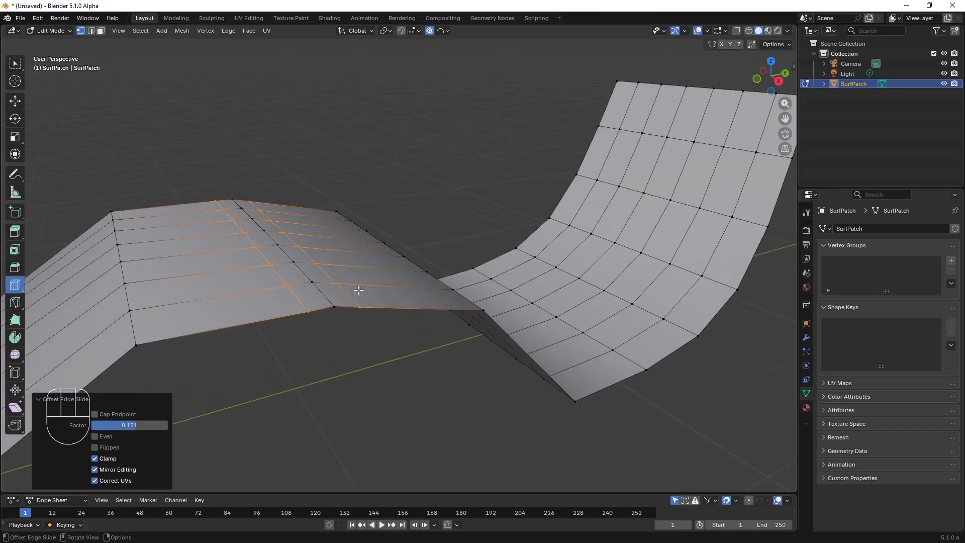
left_click(326, 298, "alt")
middle_click_drag(398, 327, 379, 315)
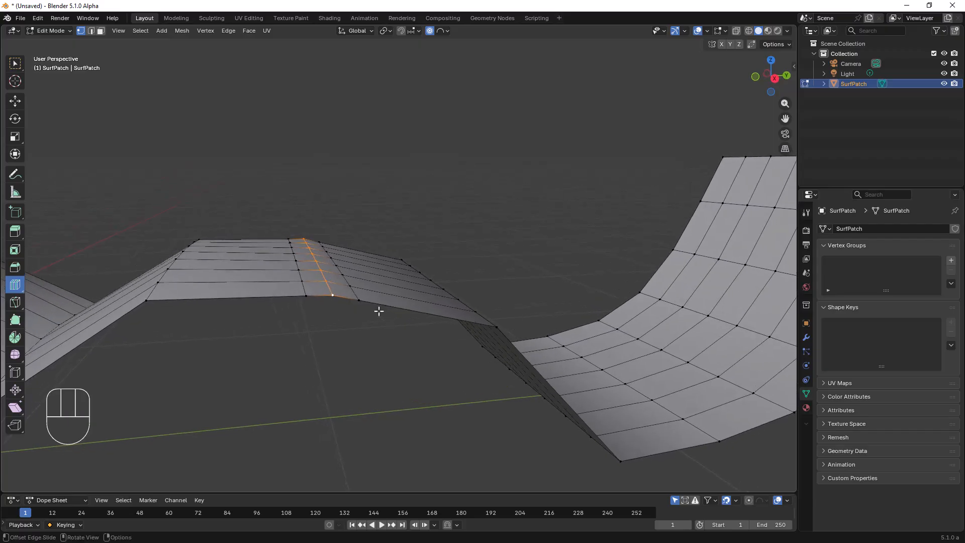
key("g")
key("z")
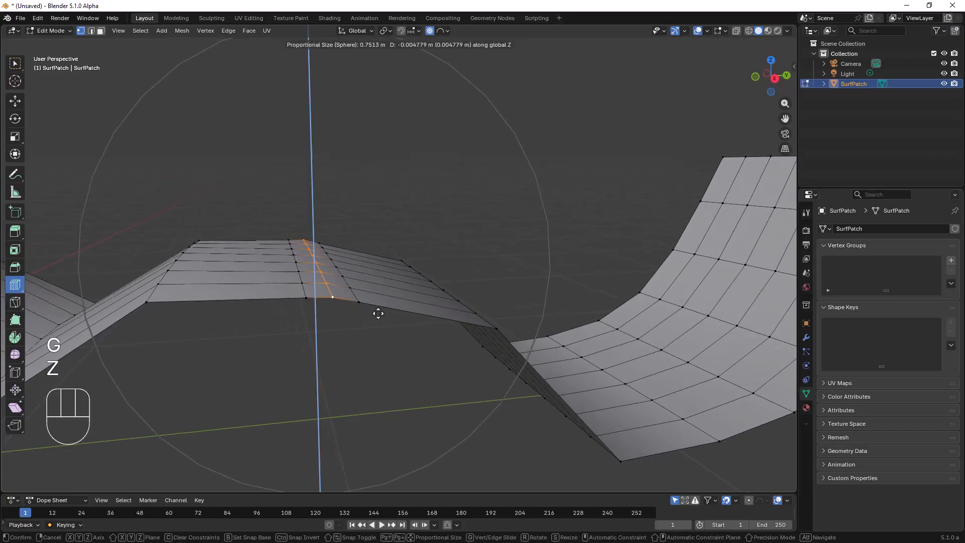
scroll(377, 313, "down", 4)
scroll(377, 313, "up", 19)
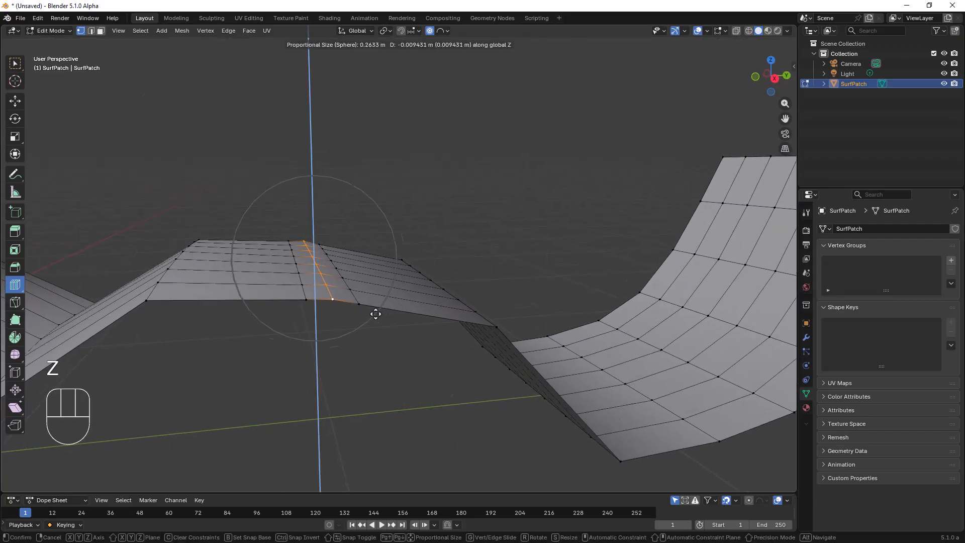
scroll(373, 317, "up", 4)
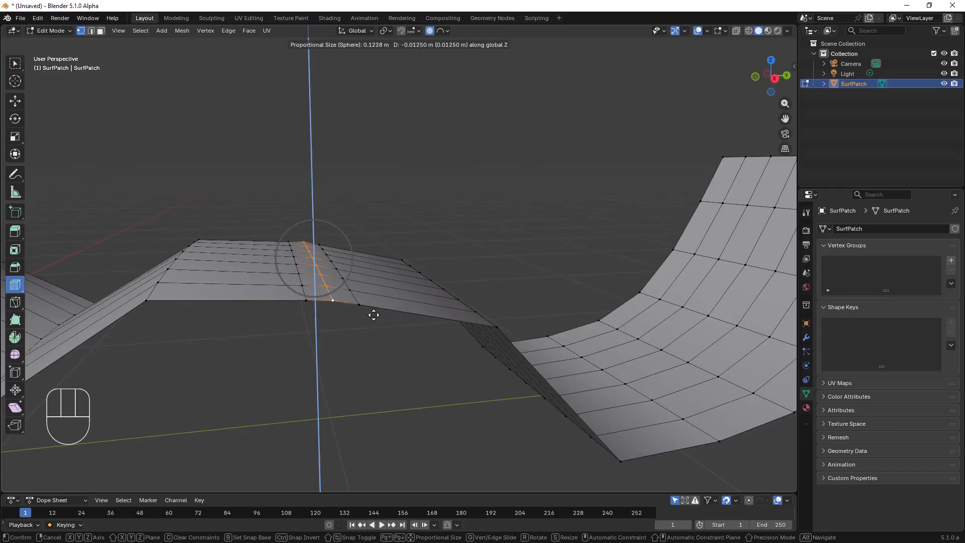
left_click(378, 268)
- Inspect the whole reshaped strip in Object Mode and compare it with its wireframe in Edit Mode
key("Tab")
middle_click_drag(379, 267, 356, 261)
scroll(358, 264, "down", 6)
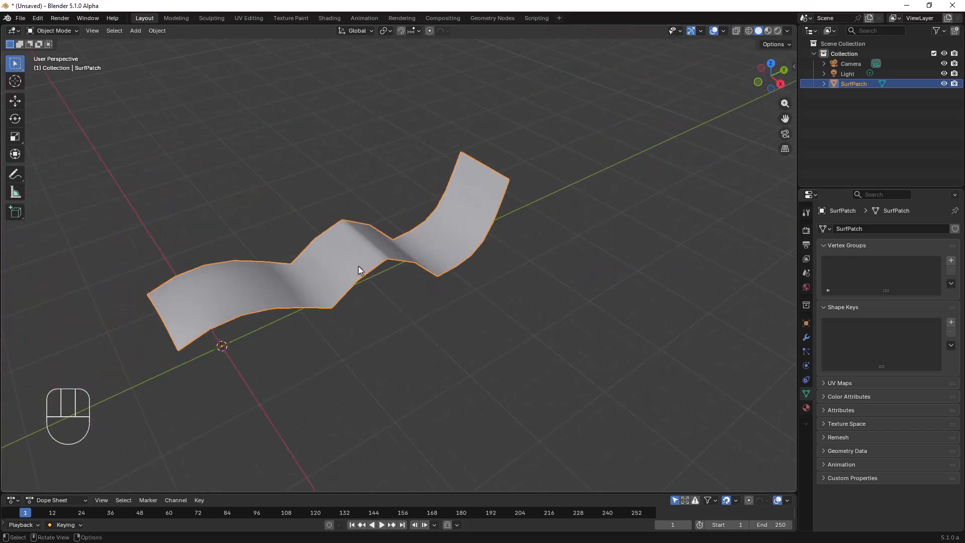
key("Tab")
mouse_move(384, 296)
middle_mouse_down("shift")
mouse_move(409, 267)
mouse_move(396, 296)
middle_mouse_up("shift")
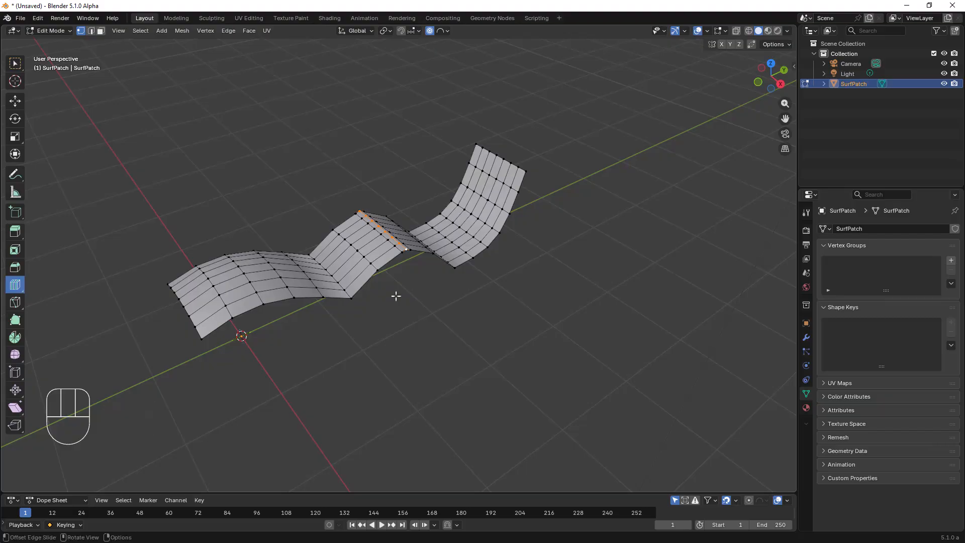
key("Tab")
key("Tab")
- Choose the Offset Edge Loop Cut tool from the loop cut variants, and return the strip to Object Mode
left_click(17, 286)
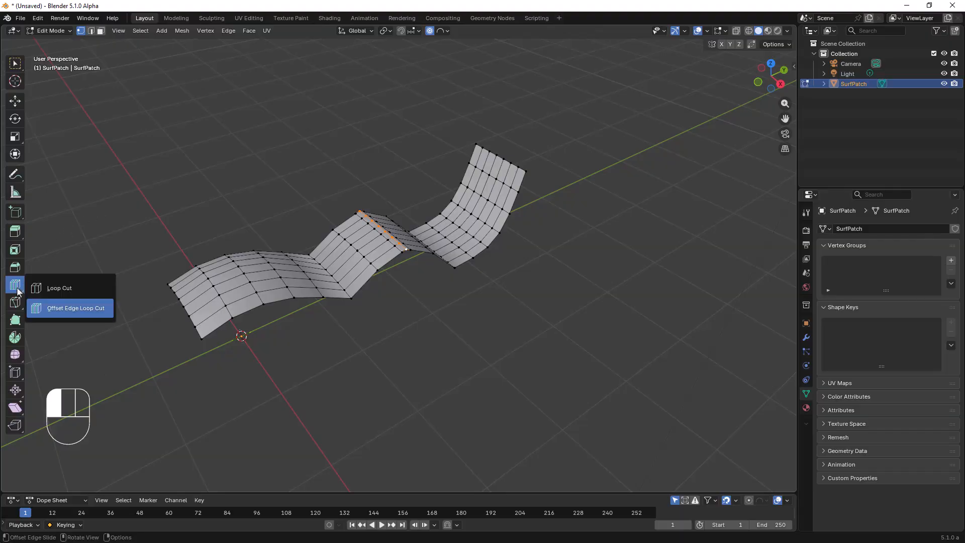
left_click_drag(24, 288, 86, 310)
key("ctrl+shift+r")
key("Tab")
middle_click_drag(377, 278, 417, 248, "shift")
scroll(420, 249, "up", 3)
scroll(424, 246, "down", 1)
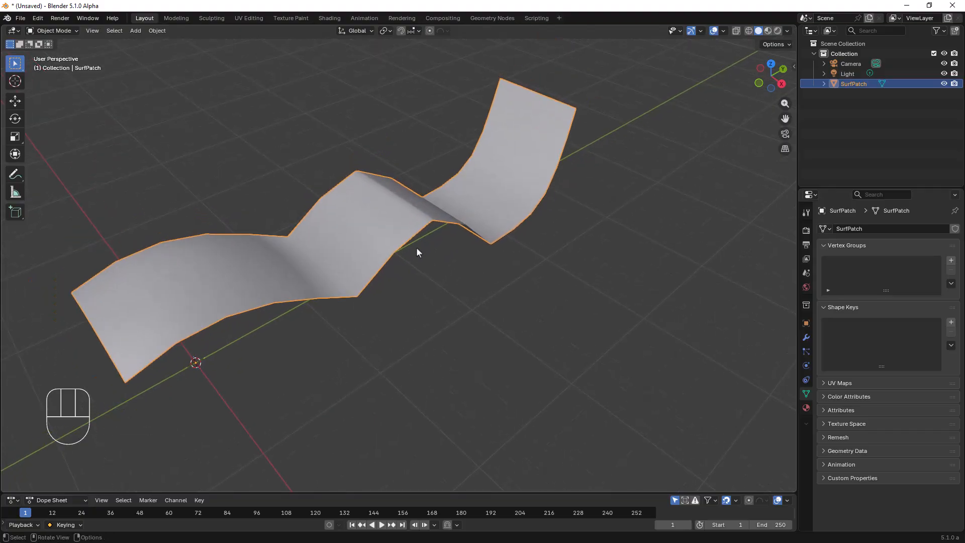